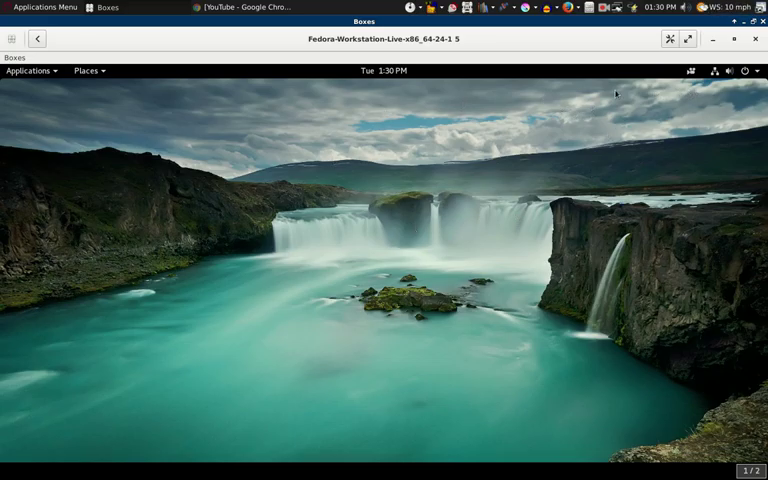
pyautogui.click(691, 71)
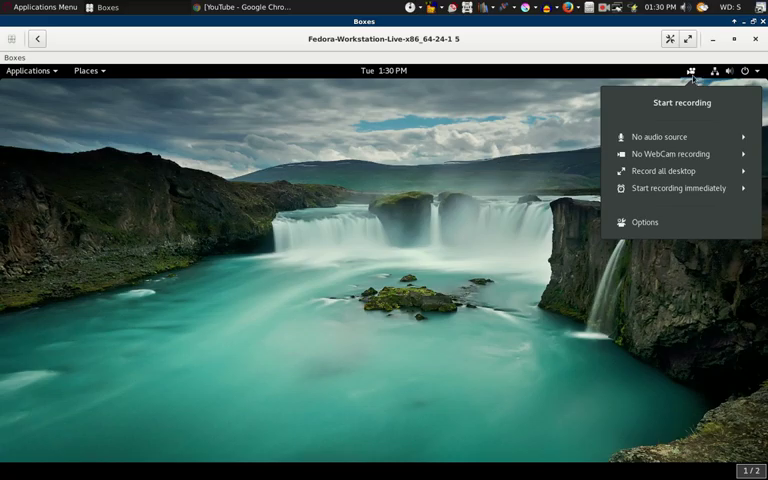
pyautogui.click(225, 187)
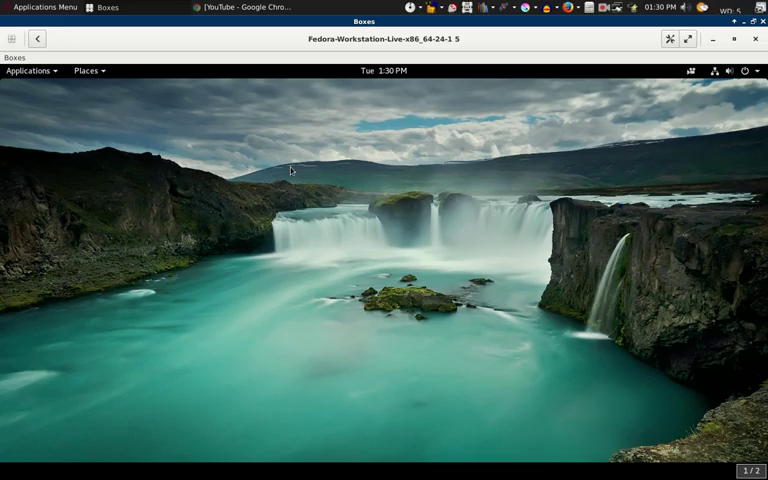
pyautogui.click(55, 73)
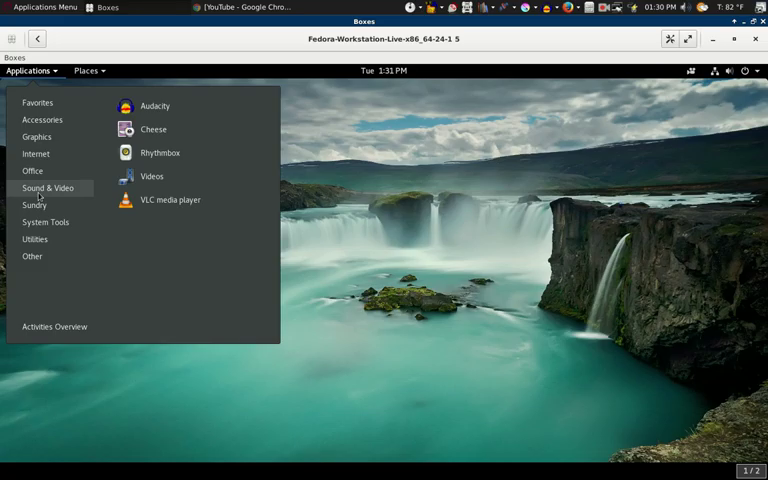
pyautogui.click(453, 197)
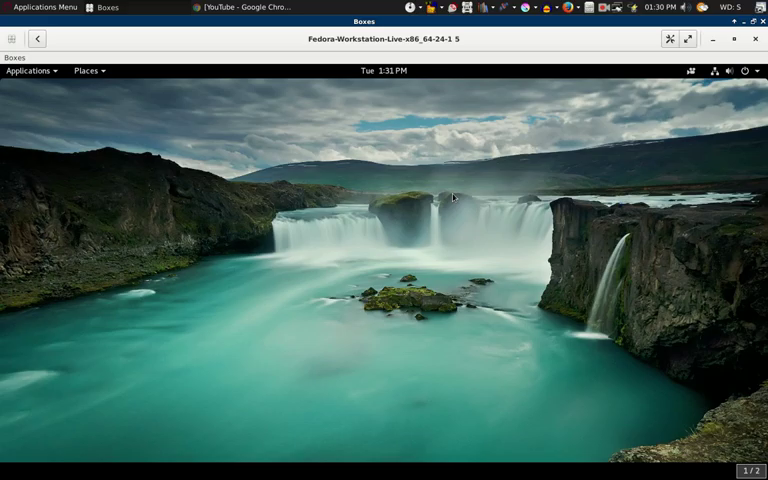